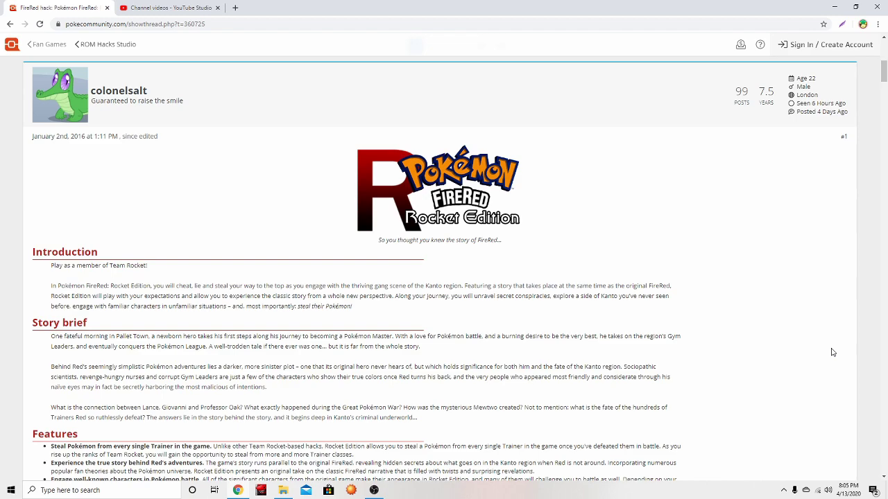
Step: Review the Rocket Edition thread's introduction, features and Downloads section, including the notes on the completed version and earlier betas
scroll(832, 352, down, 4)
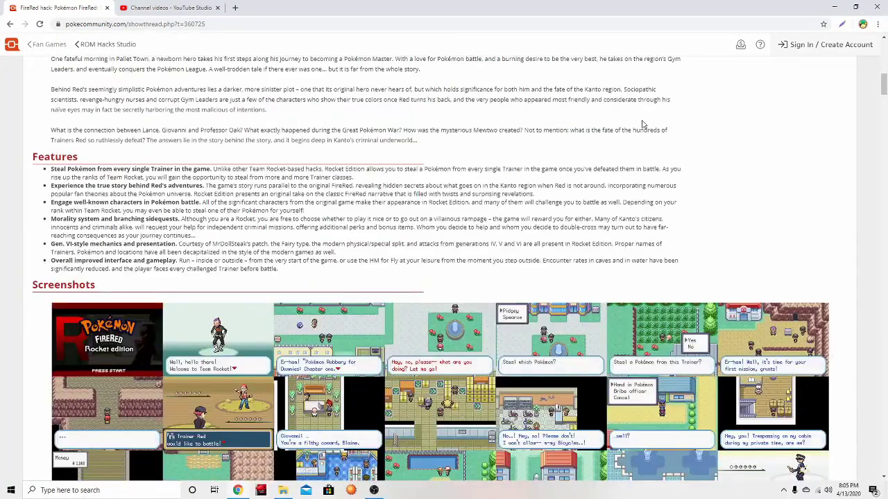
scroll(721, 194, up, 6)
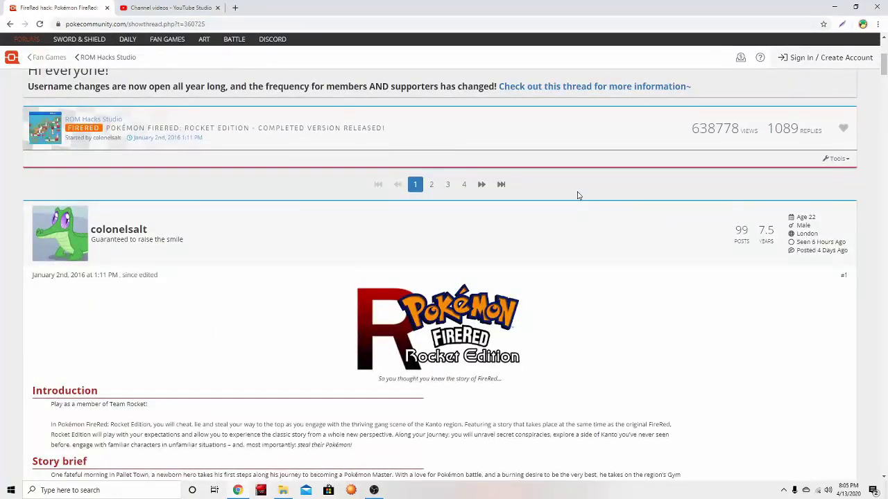
scroll(291, 173, down, 4)
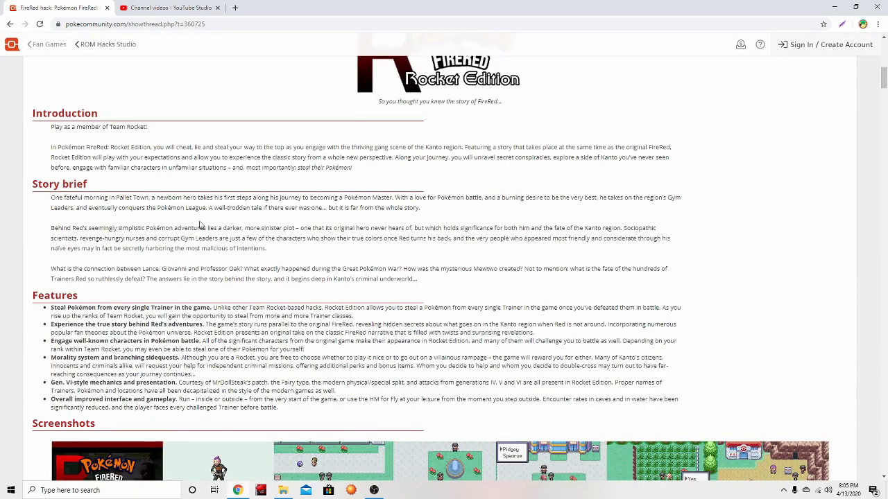
scroll(201, 224, down, 8)
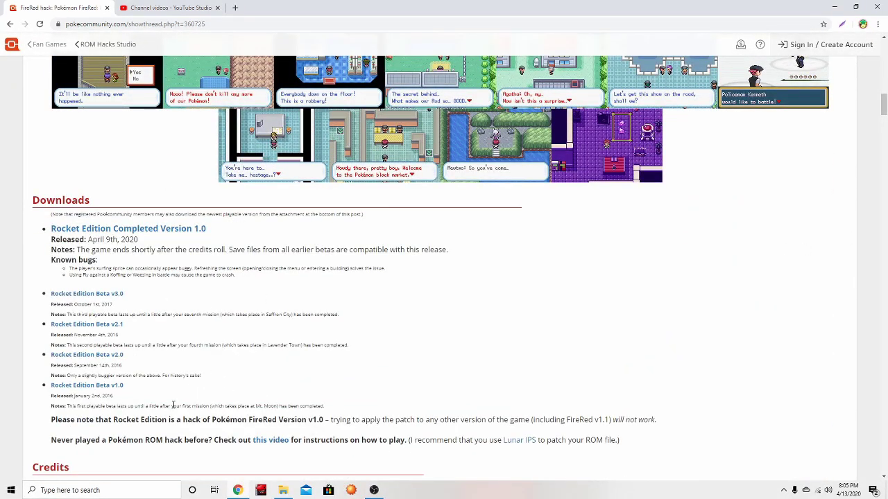
drag(173, 406, 149, 278)
click(147, 292)
drag(368, 276, 356, 222)
click(465, 239)
Step: Switch to File Explorer and check that the Lunar IPS application in the lips102 folder opens, closing it again
click(283, 491)
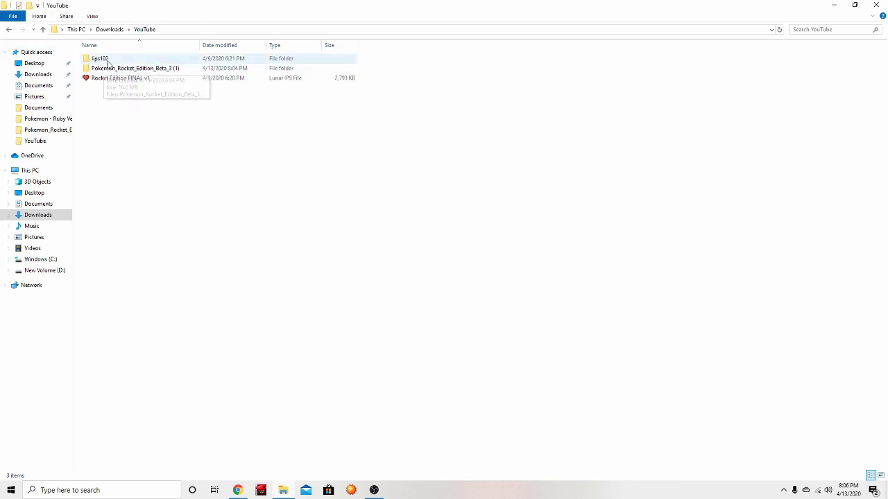
double_click(104, 60)
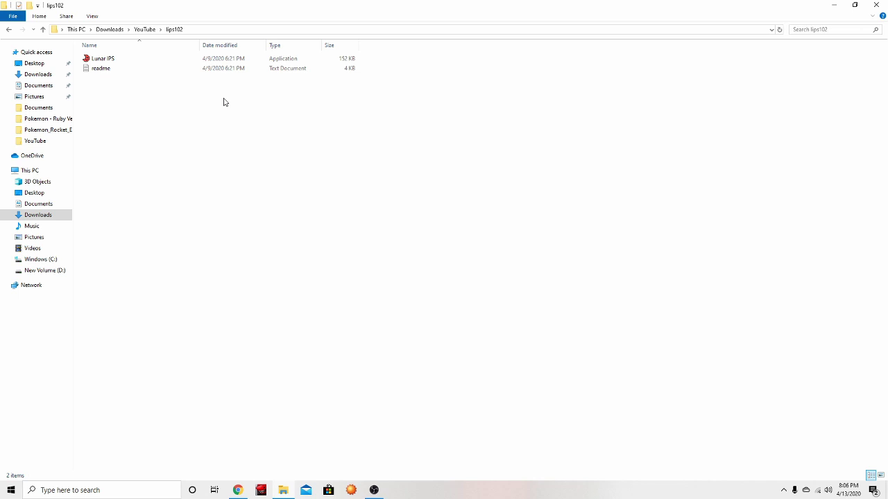
double_click(151, 62)
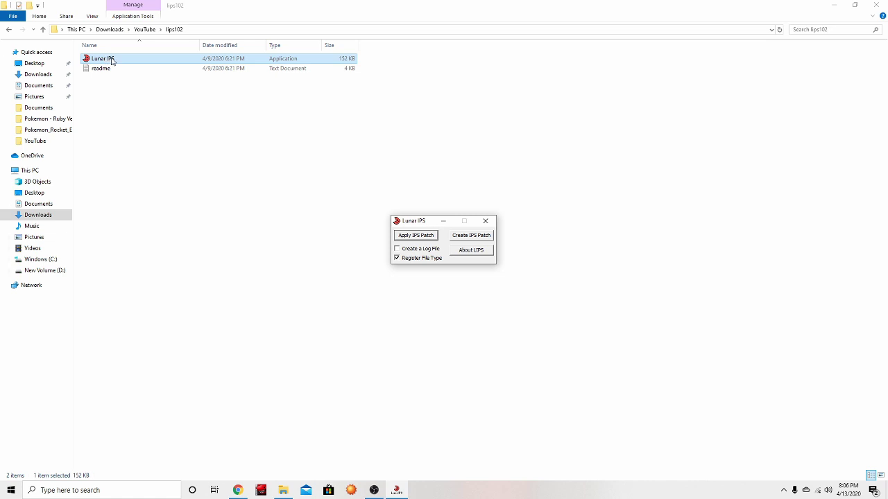
click(488, 221)
Step: Launch the Pokemon_Rocket_Edition_Beta_3 GBA file from its folder and bring up the game's main menu with Continue highlighted
key(alt+Up)
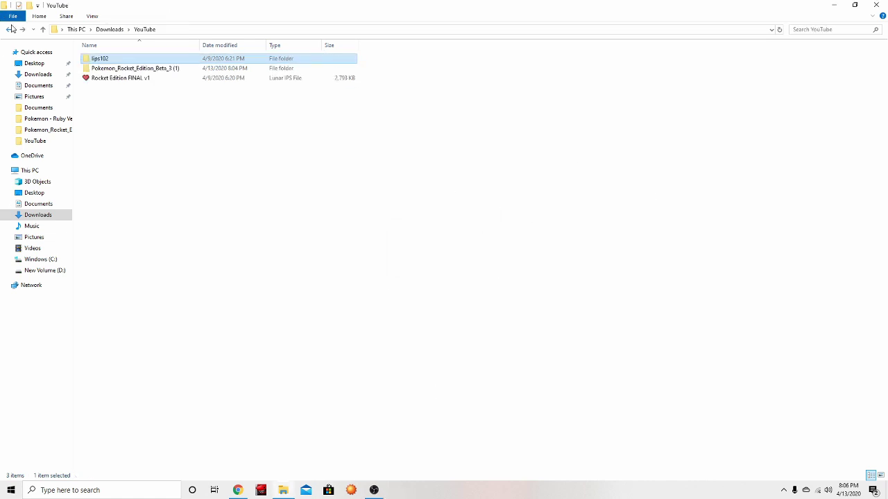
double_click(149, 69)
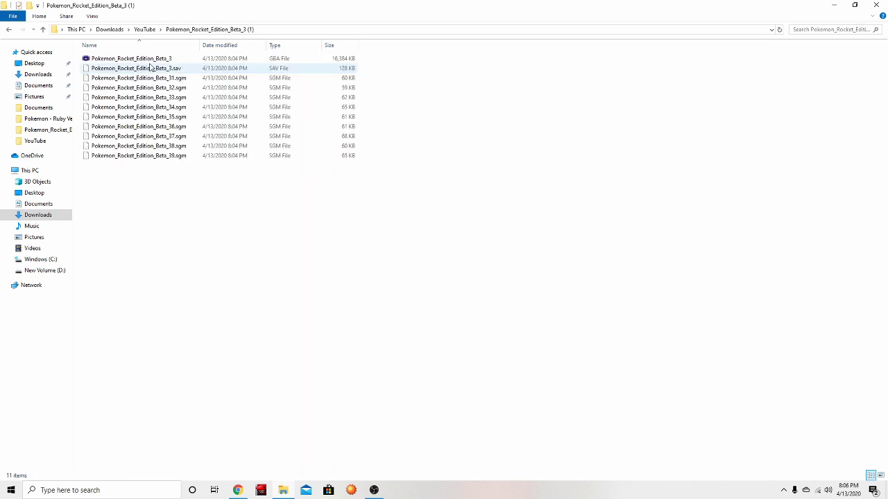
double_click(149, 61)
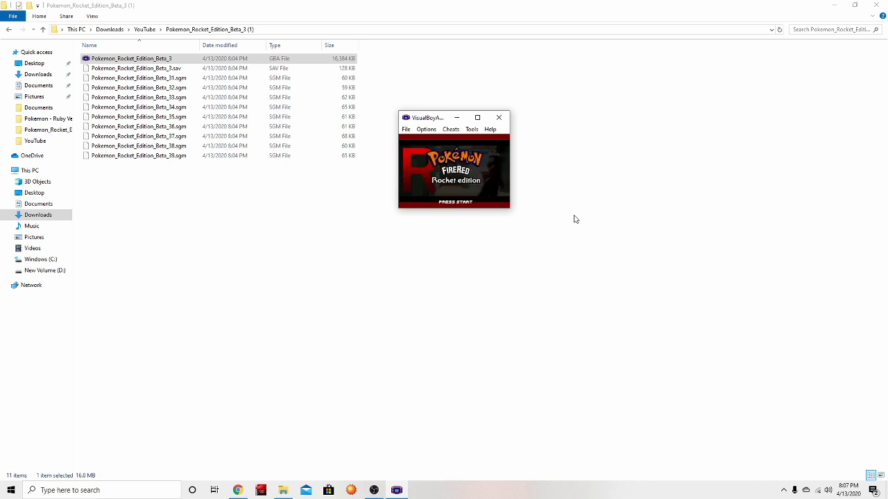
key(Return)
key(Down)
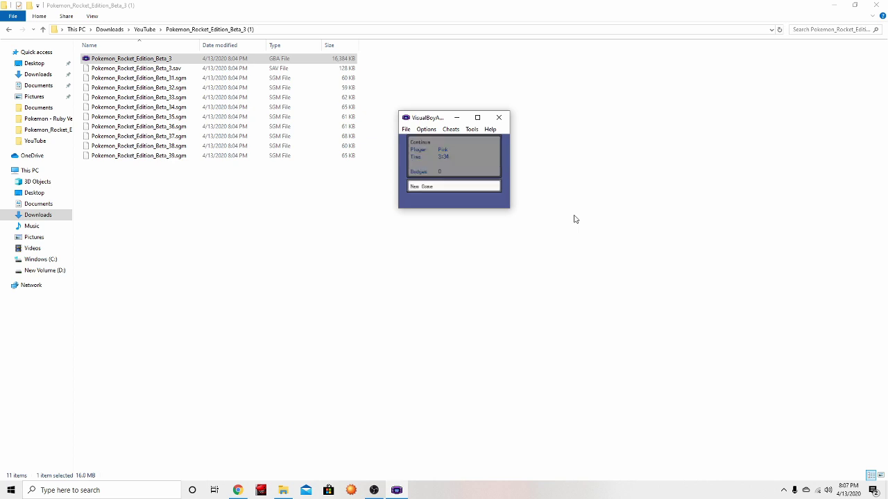
key(Up)
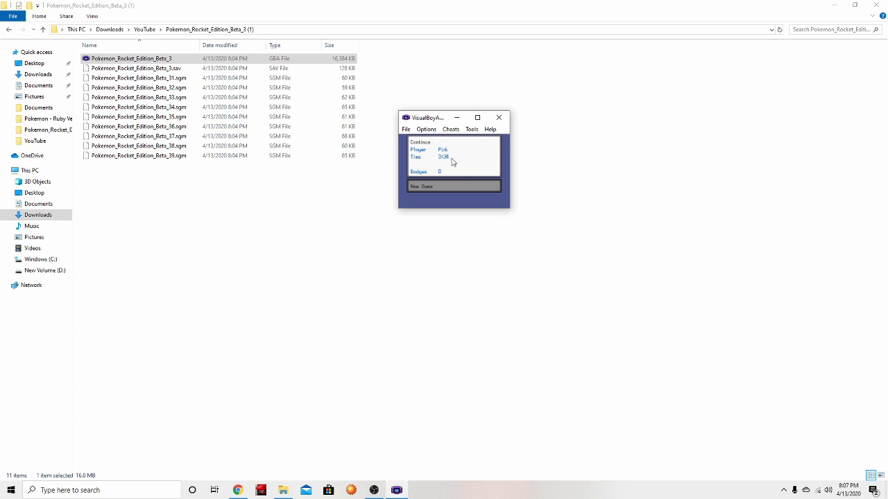
Step: Load the most recent save state in the emulator
click(406, 129)
mouse_move(459, 187)
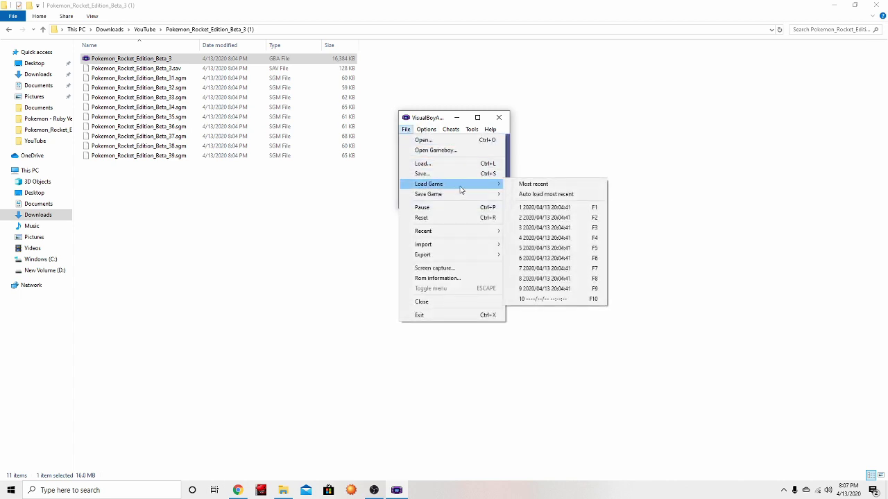
click(519, 184)
Step: Load the emulator save state stored in slot 9
click(404, 130)
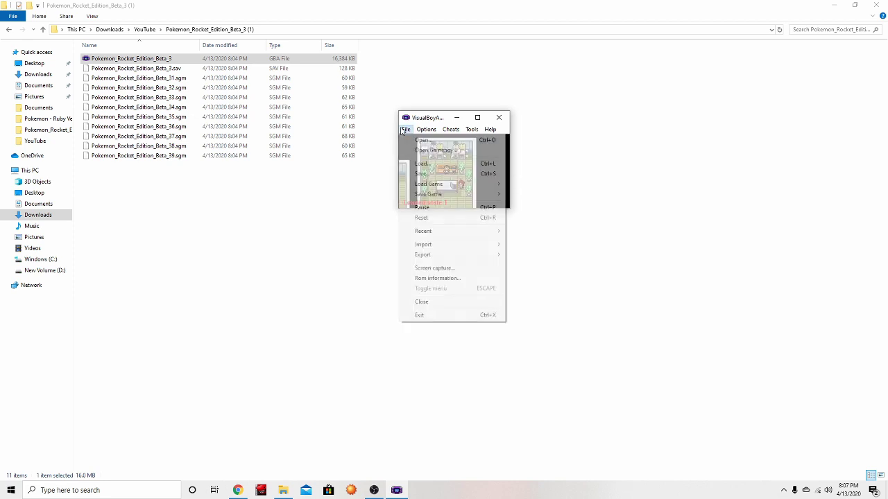
mouse_move(451, 184)
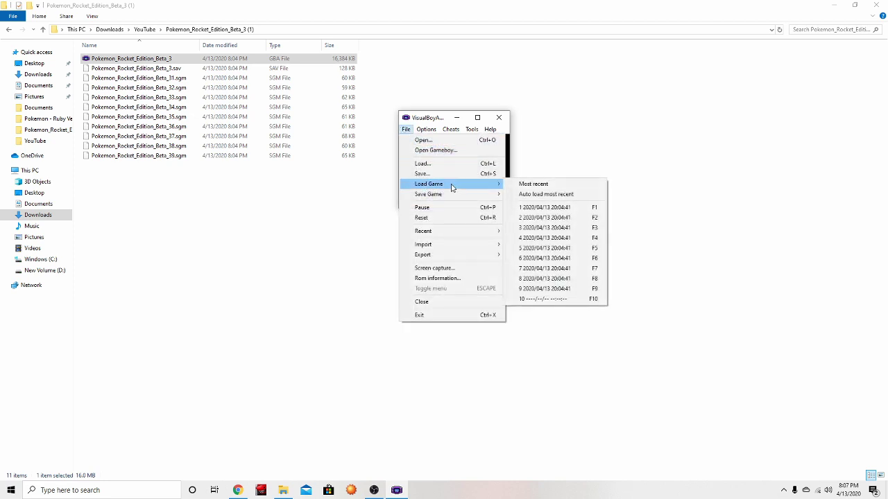
click(559, 292)
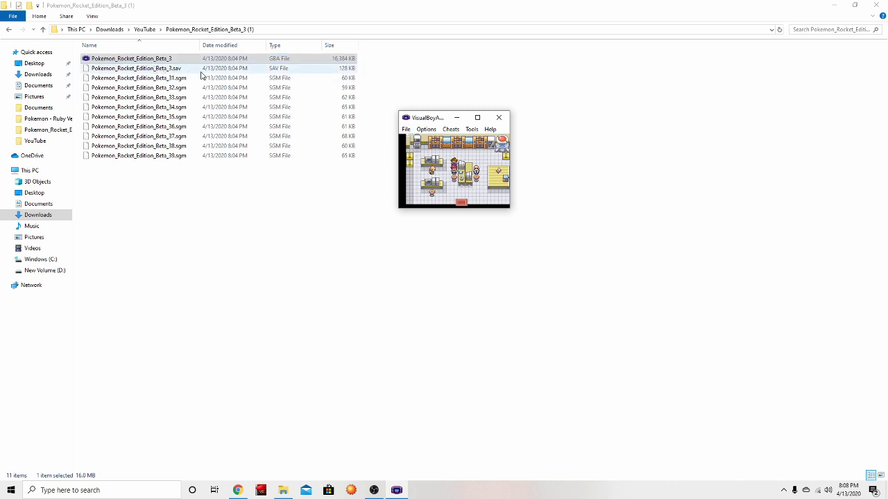
Step: Save the progress through the game's own Save option and confirm it
click(408, 131)
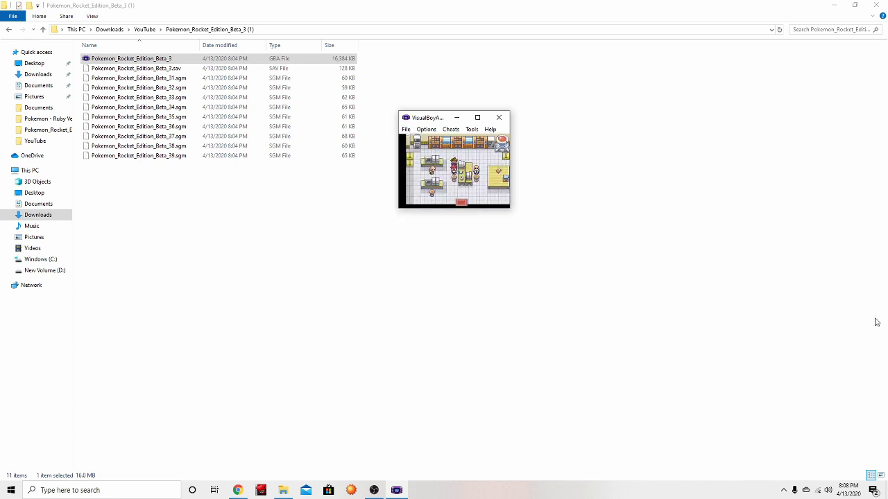
key(Return)
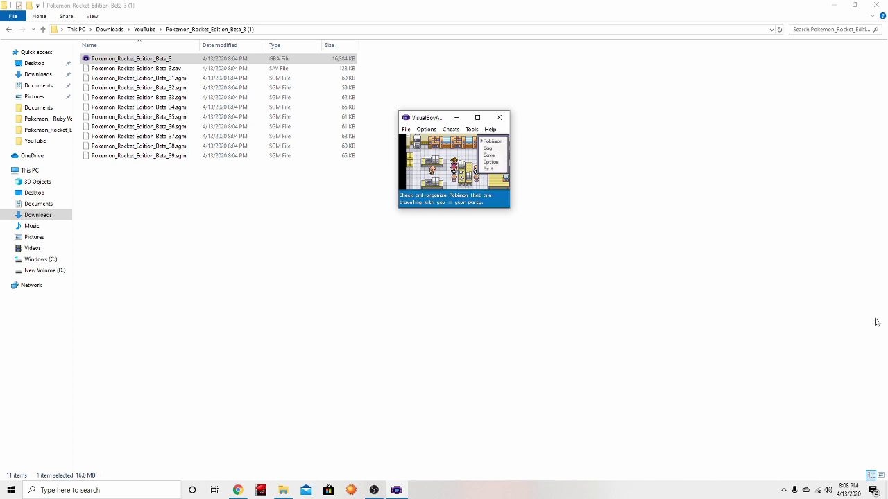
key(Down)
key(z)
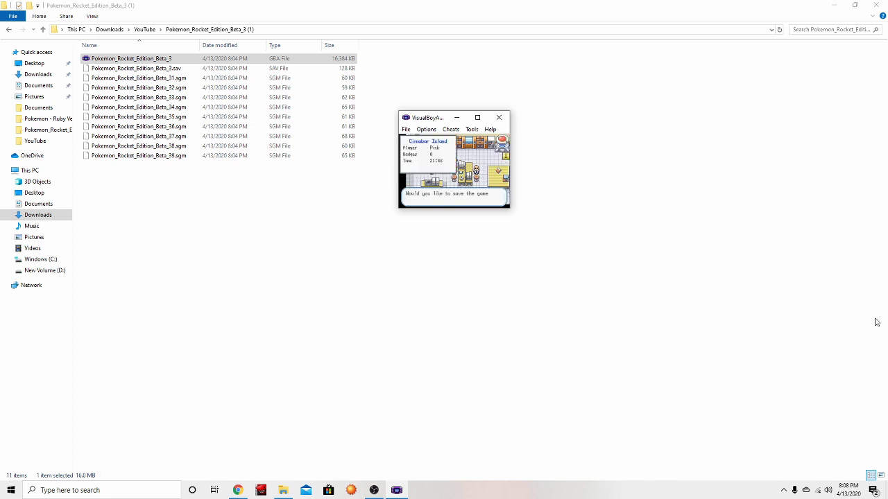
key(z)
key(z)
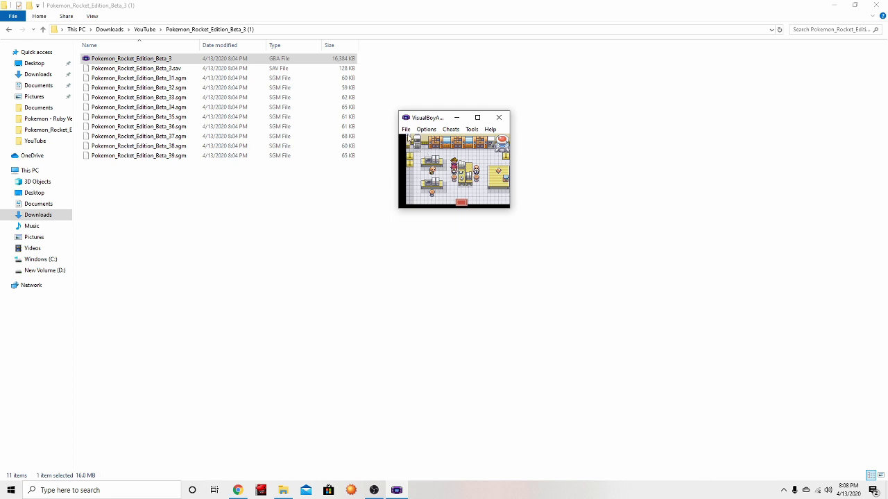
Step: Export the game's save as a battery file named tutorial in the Pokemon_Rocket_Edition_Beta_3 (1) folder
click(406, 129)
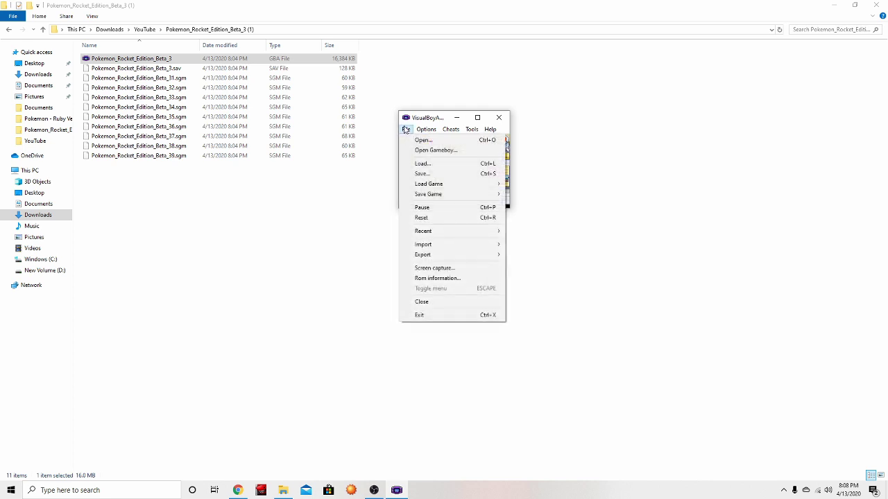
mouse_move(484, 260)
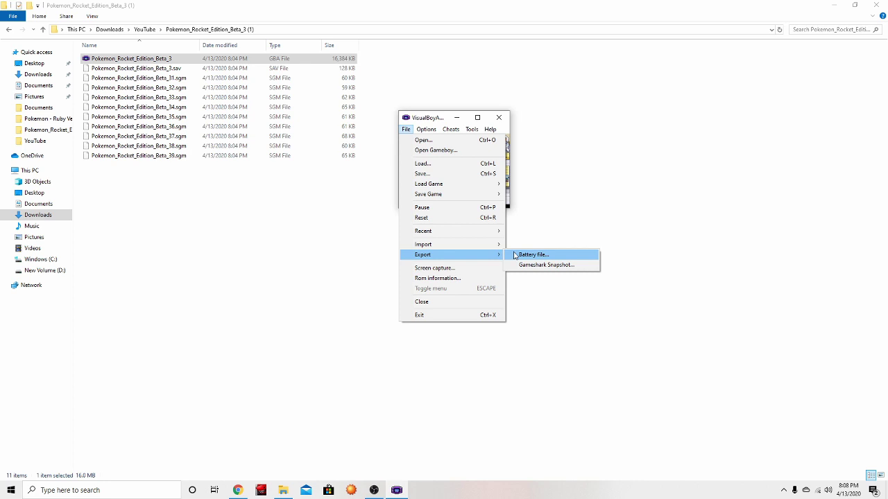
click(514, 255)
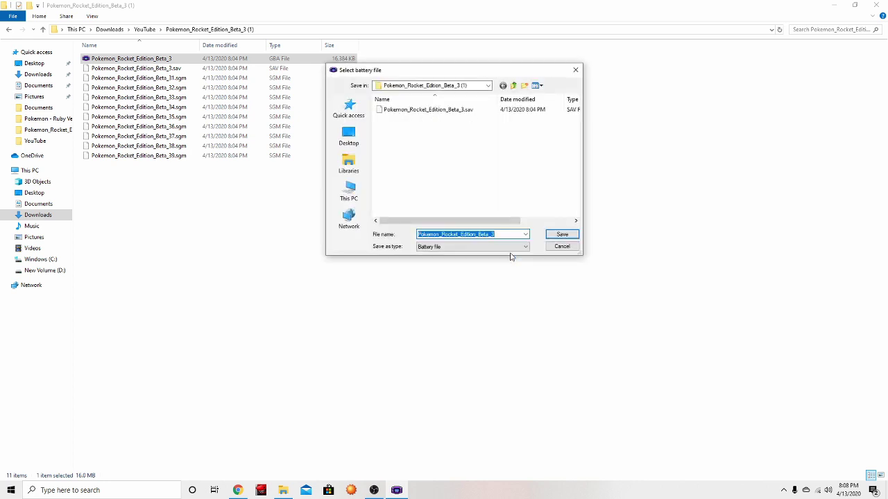
text(l)
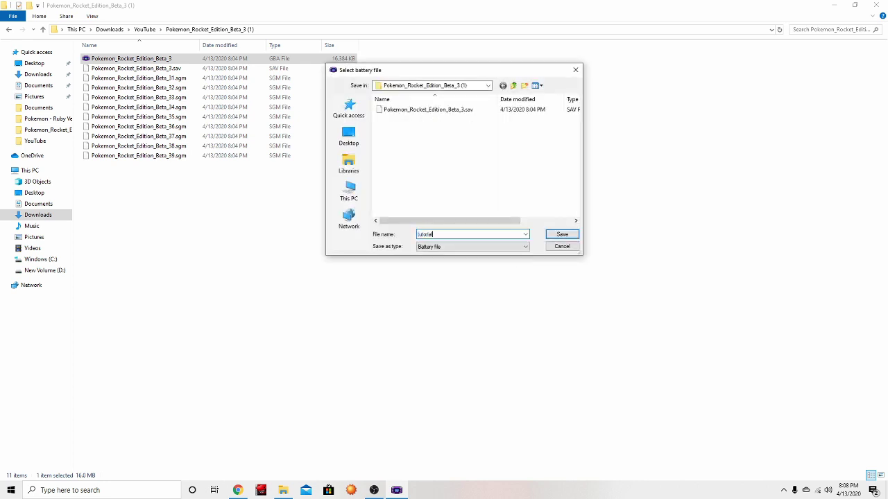
text(utorial)
key(Return)
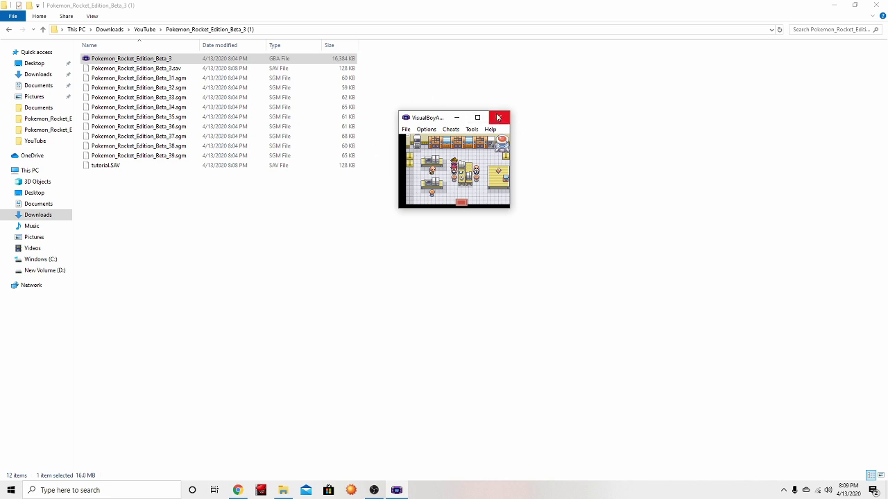
Step: Close the emulator and return to the YouTube folder containing the Rocket Edition FINAL v1 patch
click(497, 118)
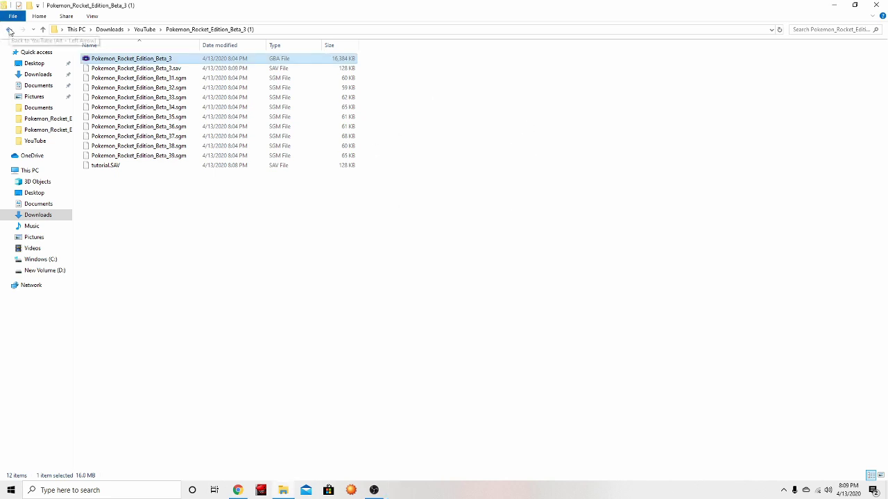
click(9, 30)
double_click(104, 59)
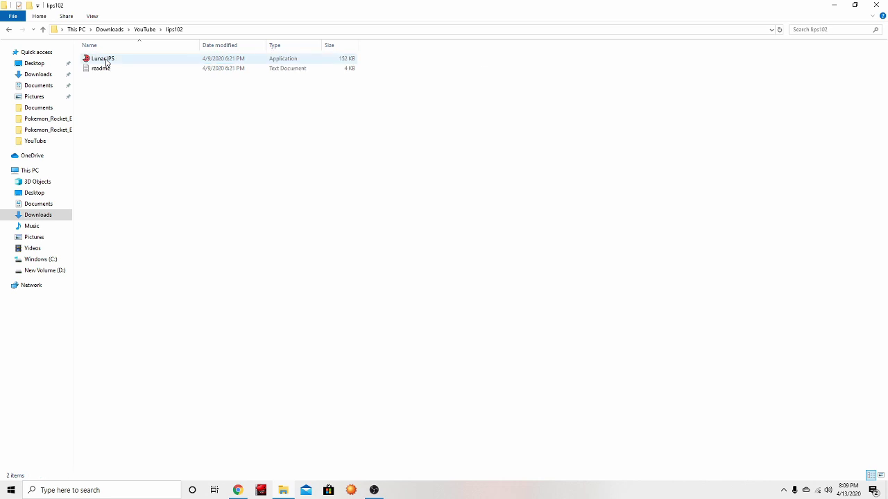
click(9, 32)
click(9, 32)
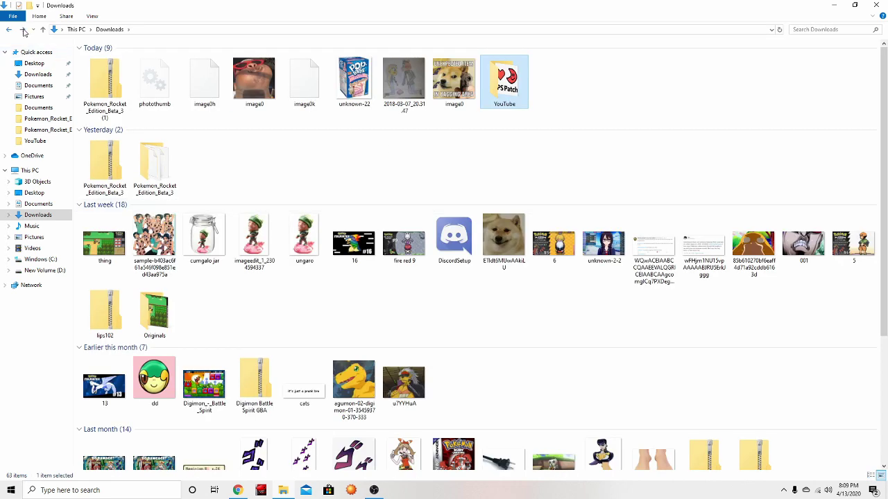
click(23, 32)
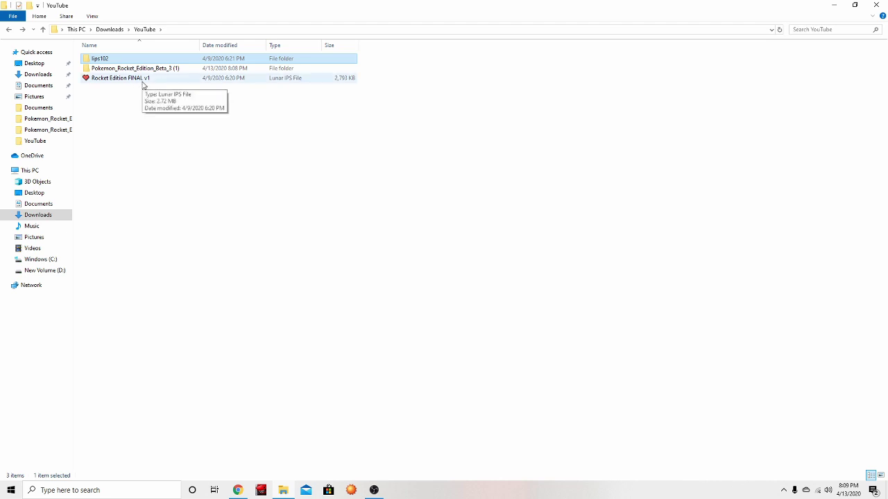
double_click(149, 79)
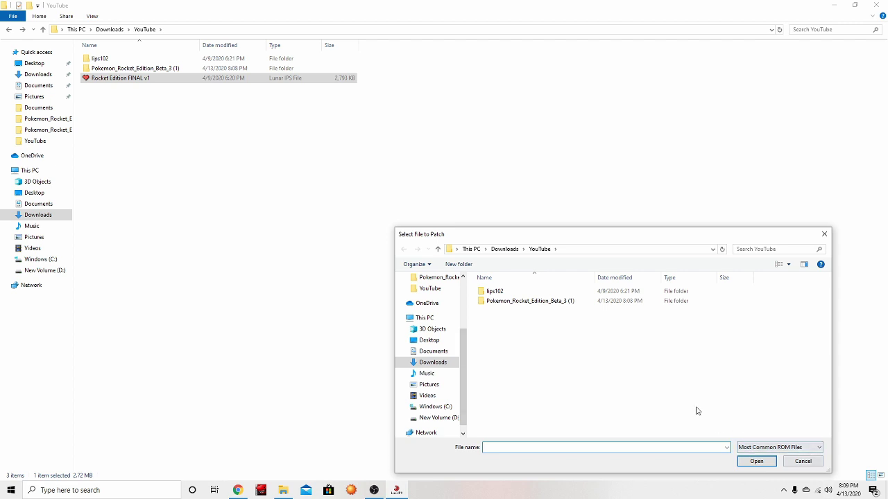
double_click(531, 302)
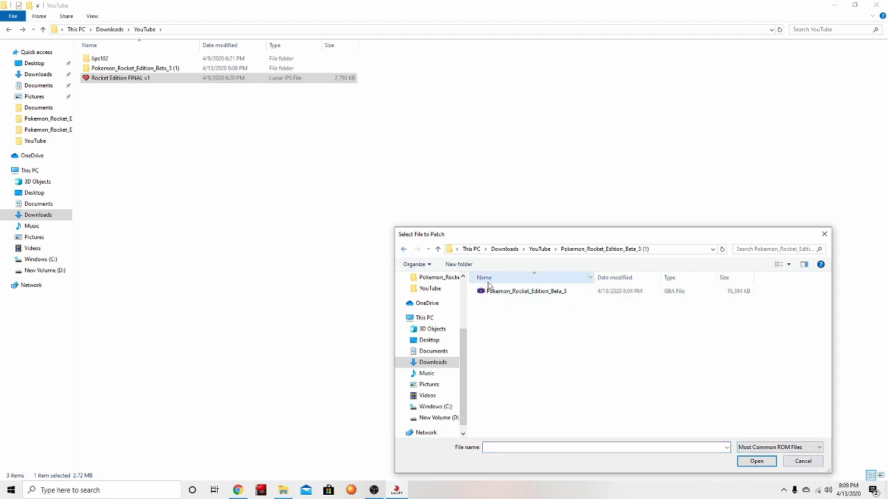
click(803, 462)
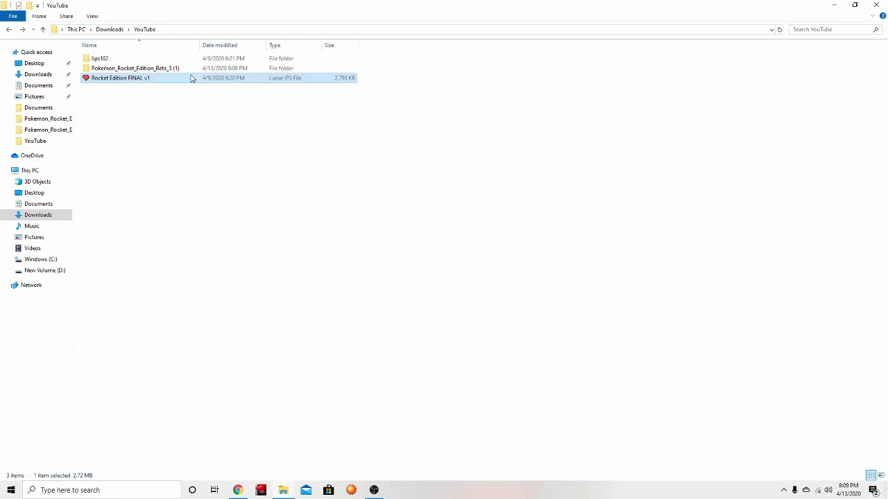
Step: Launch Lunar IPS from the lips102 folder and choose the Rocket Edition FINAL v1 patch from the YouTube folder for applying
double_click(134, 58)
double_click(133, 59)
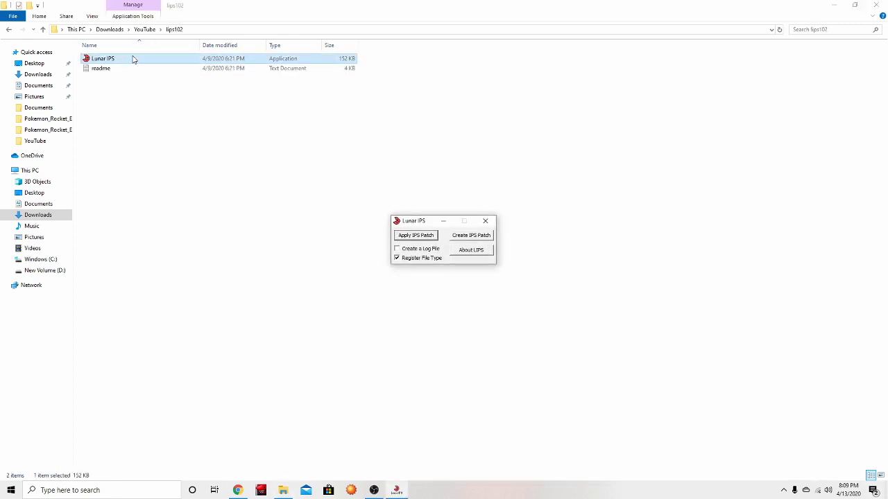
click(413, 236)
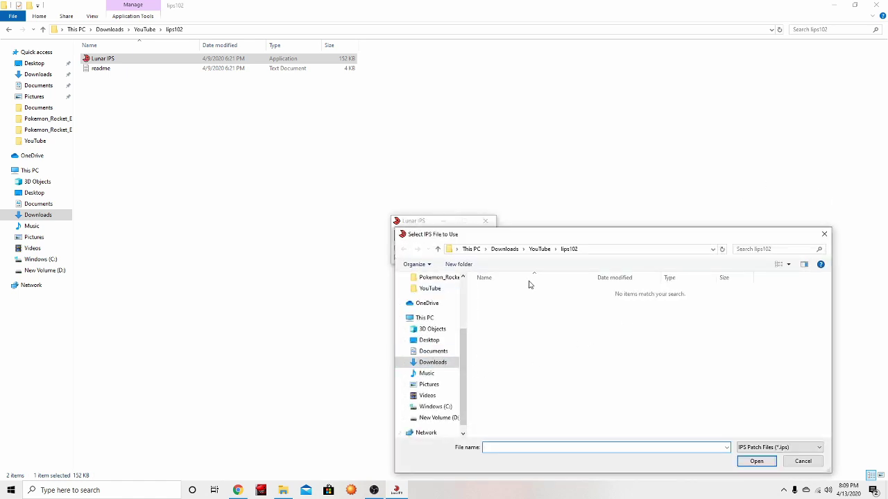
click(538, 249)
click(534, 312)
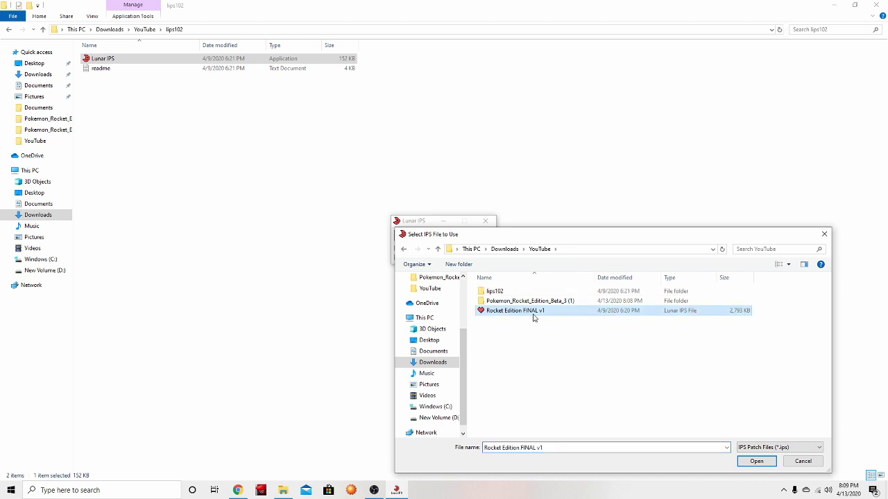
double_click(534, 317)
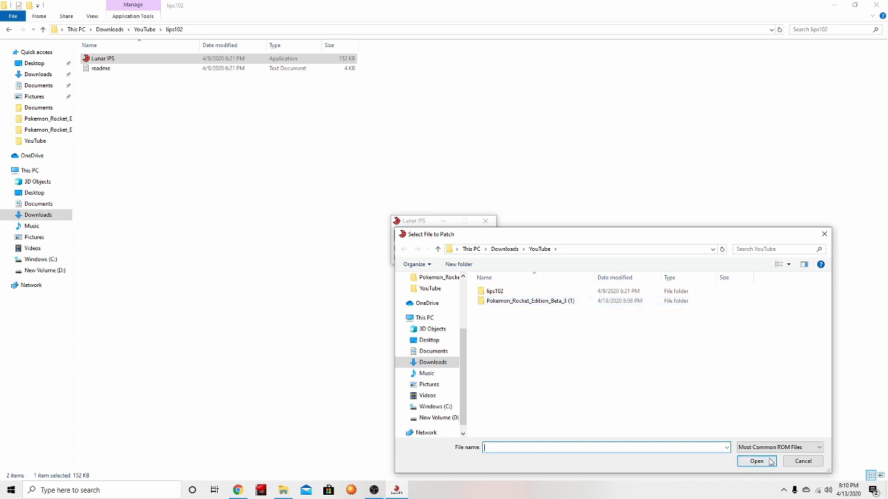
Step: Apply the patch to the Pokemon_Rocket_Edition_Beta_3 ROM in the Pokemon_Rocket_Edition_Beta_3 (1) folder and close Lunar IPS
double_click(514, 305)
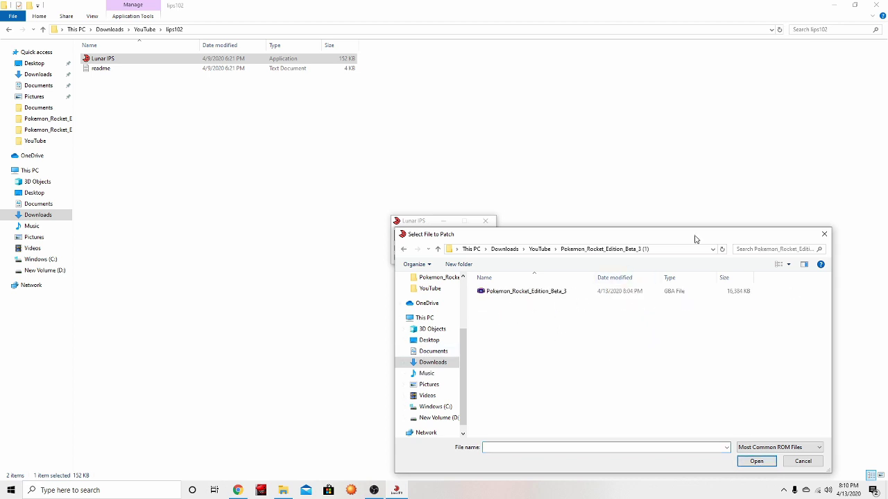
double_click(525, 292)
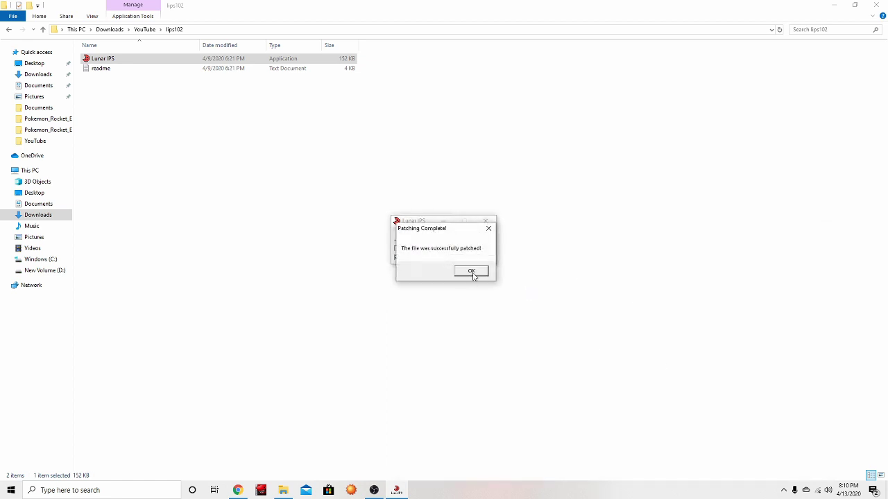
click(472, 272)
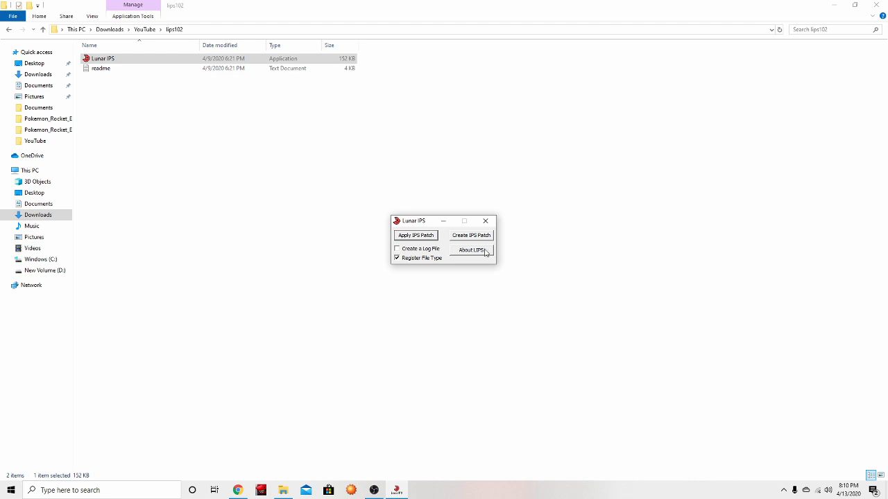
click(486, 220)
Step: Open the patched Pokemon_Rocket_Edition_Beta_3 GBA file from the Pokemon_Rocket_Edition_Beta_3 (1) folder in the emulator
click(7, 30)
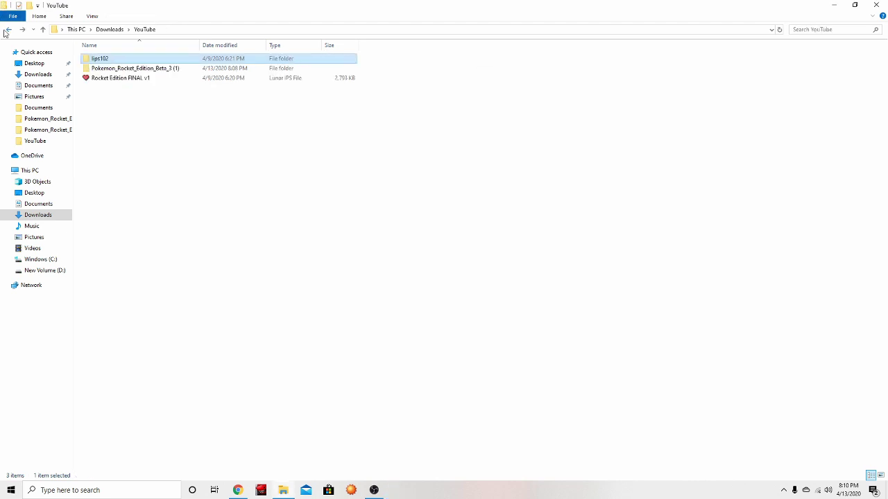
double_click(113, 70)
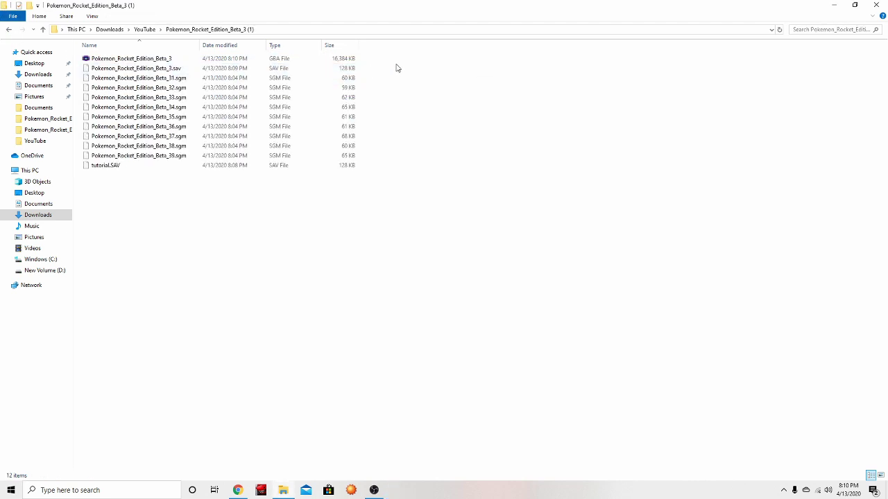
double_click(208, 61)
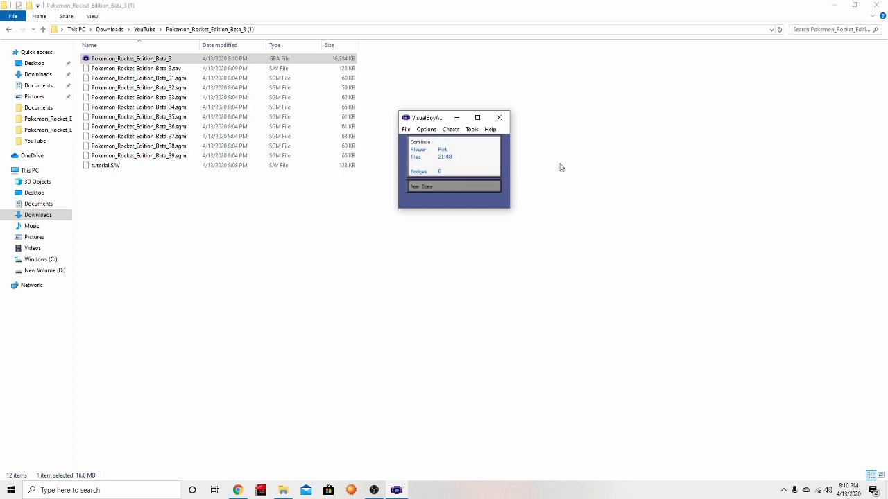
Step: Import the exported tutorial battery file into the patched game and confirm the import
click(408, 130)
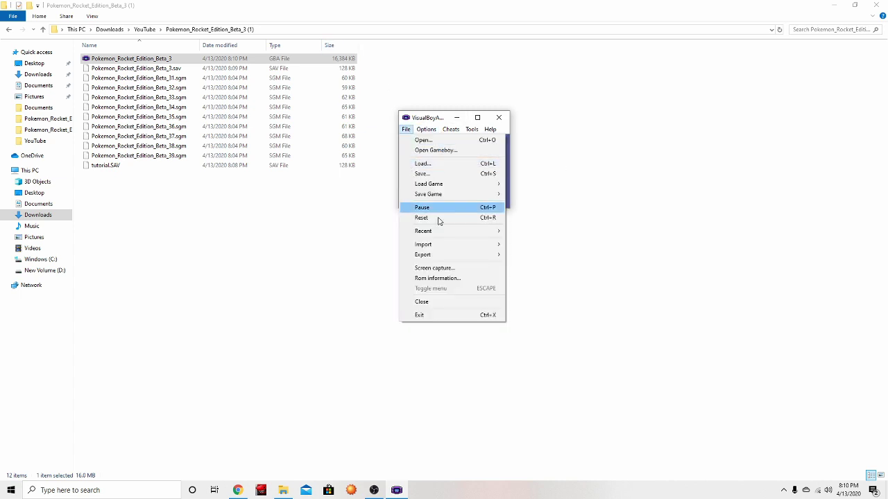
mouse_move(477, 249)
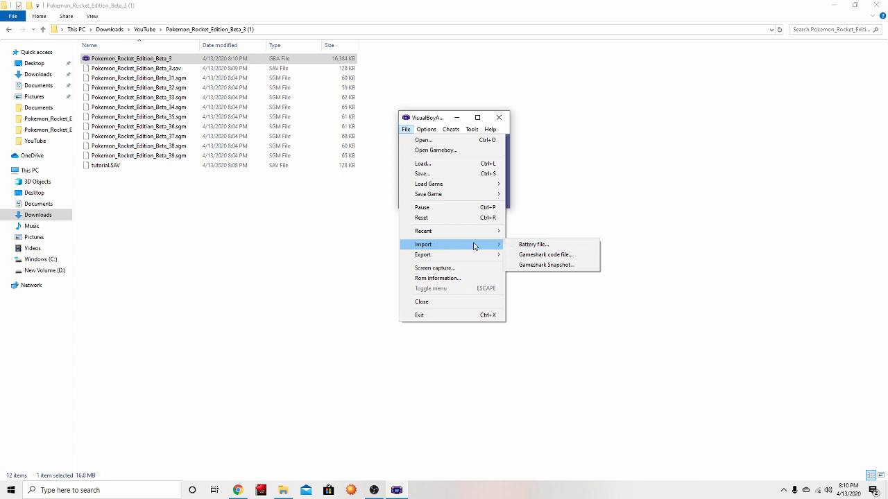
mouse_move(450, 248)
click(551, 248)
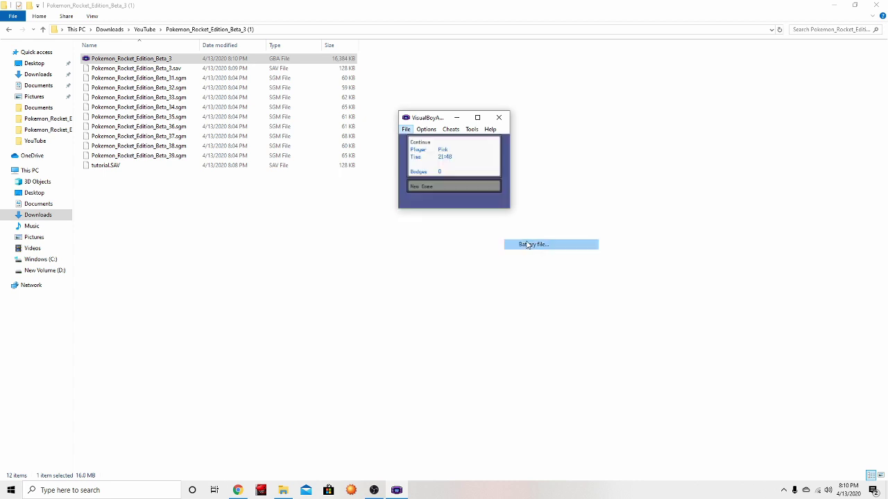
double_click(396, 119)
click(481, 183)
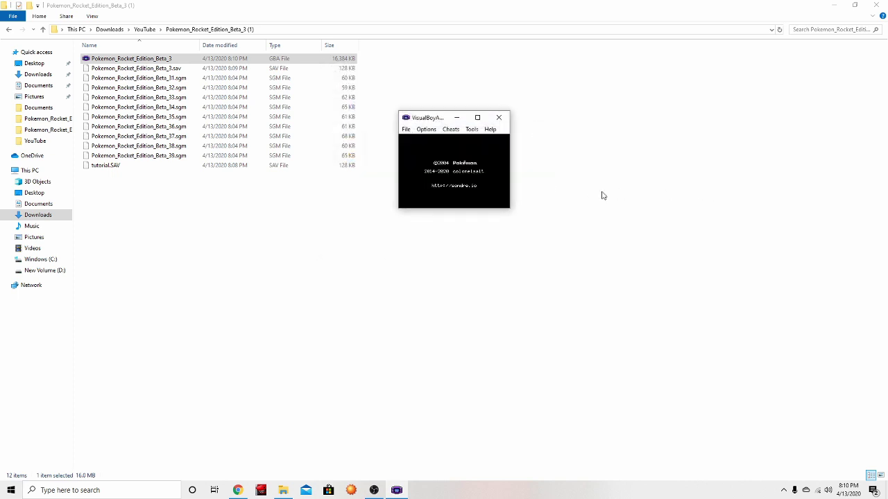
Step: Pass the game's intro screens and continue the imported save
key(Return)
key(Return)
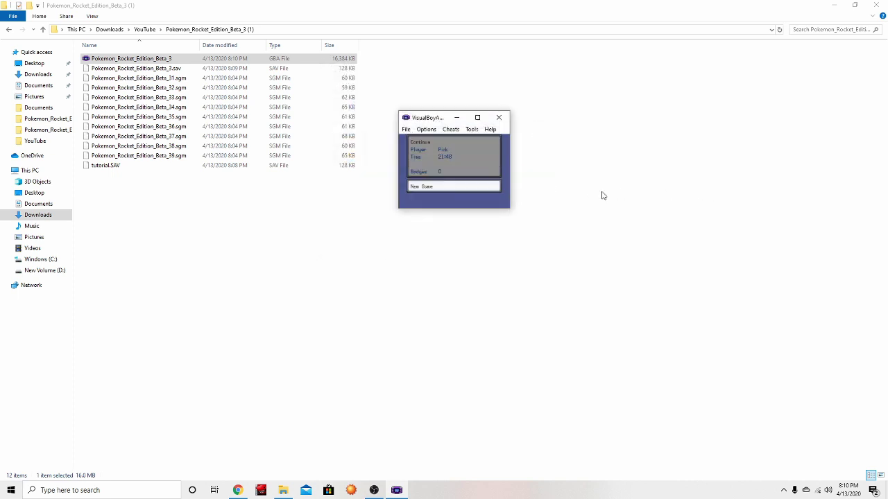
key(Down)
key(Return)
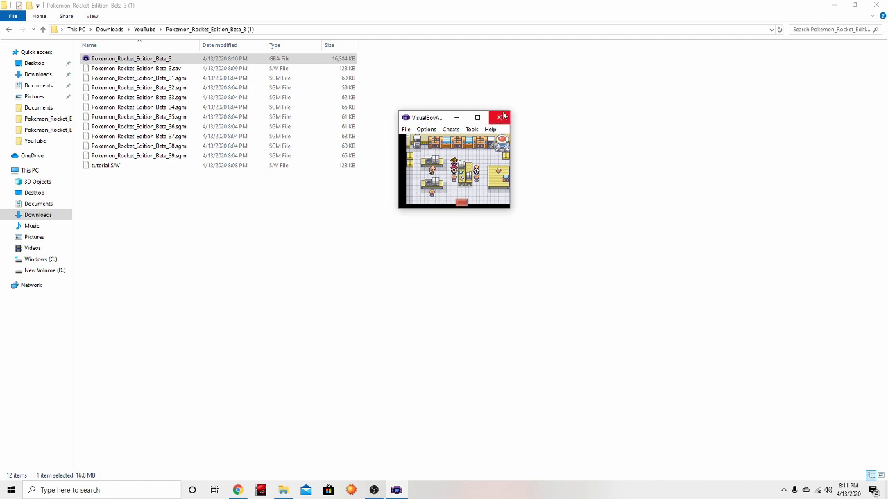
Step: Try loading the emulator save states in slots 3 and 9, maximize the game window, and close the emulator
click(407, 130)
mouse_move(447, 182)
click(535, 229)
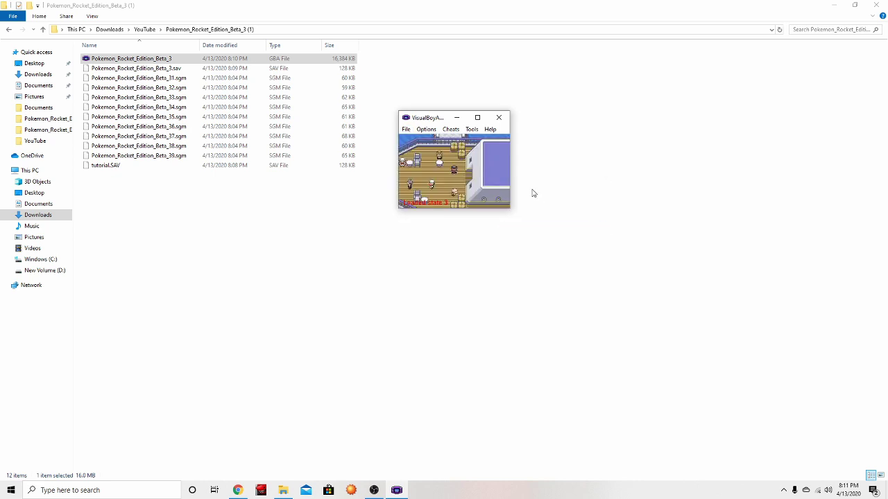
click(406, 130)
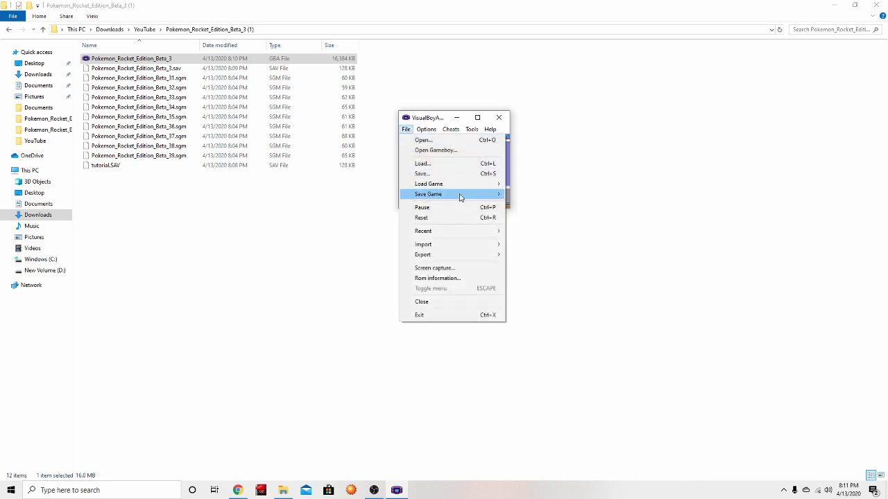
mouse_move(451, 183)
click(558, 289)
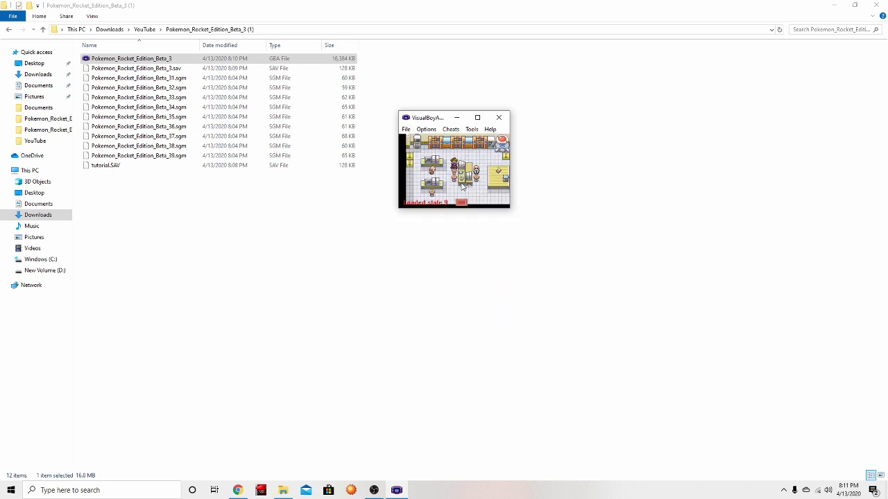
click(477, 117)
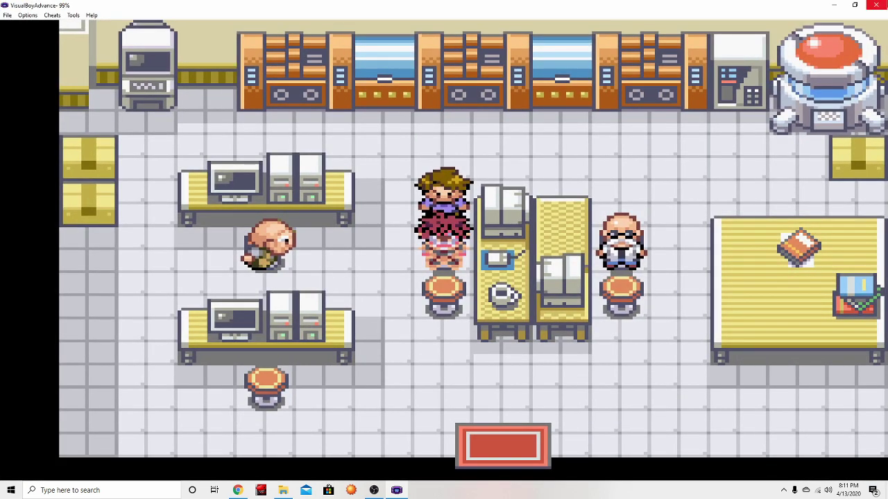
click(875, 5)
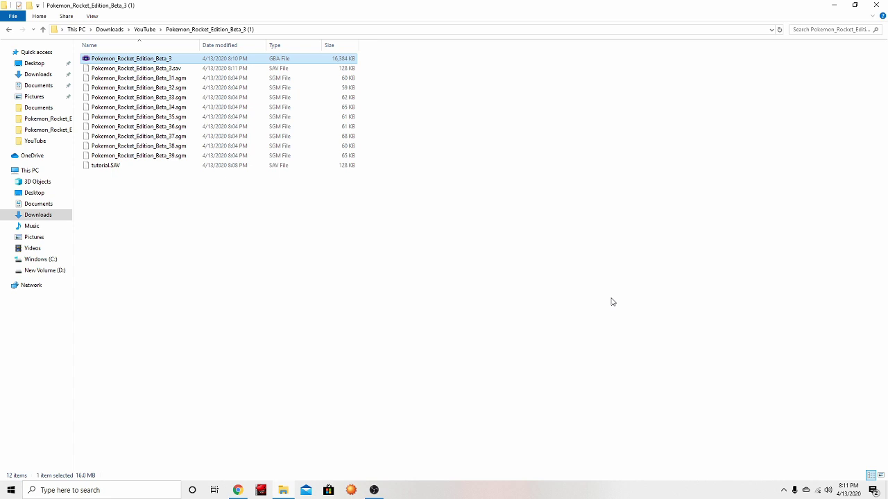
Step: Reopen the patched Pokemon_Rocket_Edition_Beta_3 ROM and advance past the intro to the Continue/New Game screen
right_click(181, 61)
click(190, 64)
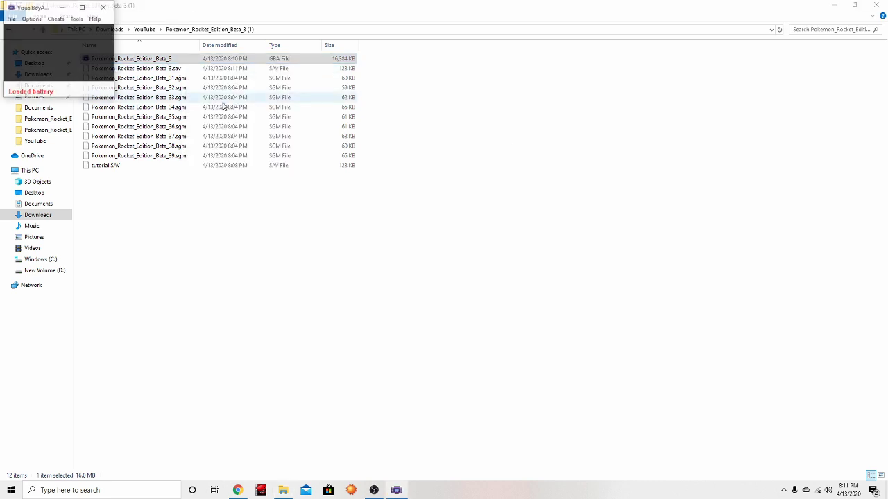
click(11, 19)
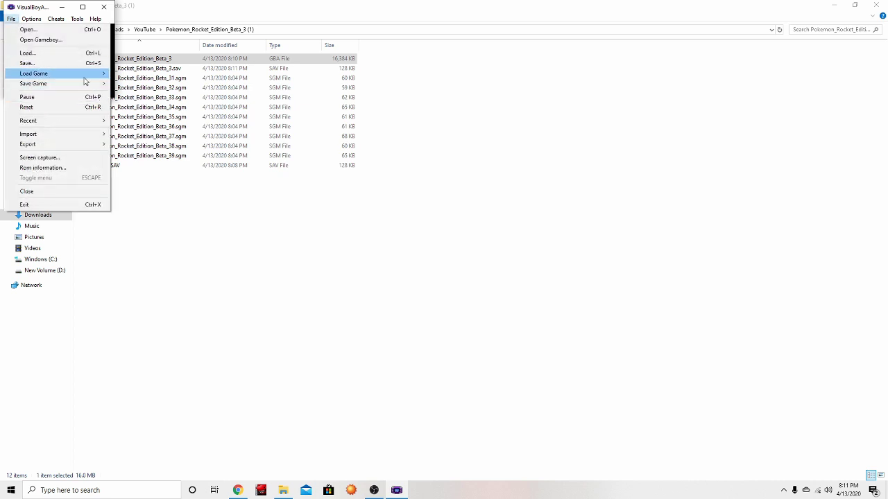
click(117, 61)
key(Return)
key(Return)
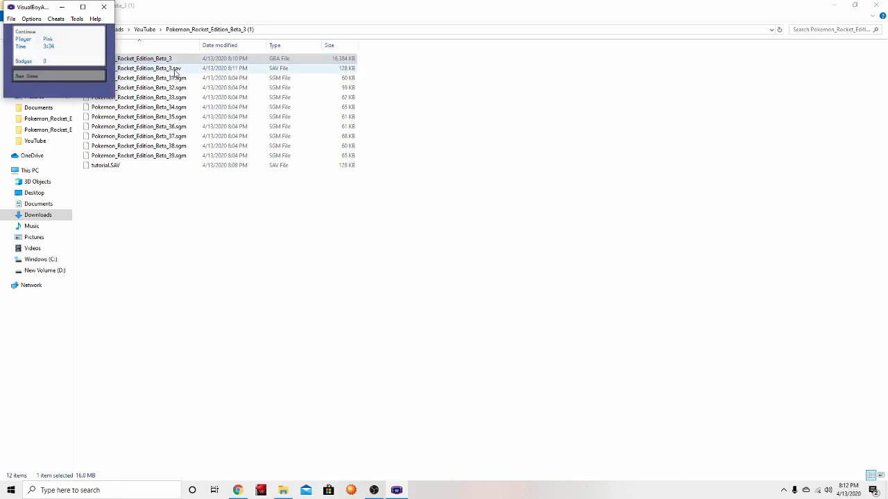
Step: Move the emulator window clear of the file list and import the exported tutorial battery file again, confirming the import
drag(42, 7, 600, 100)
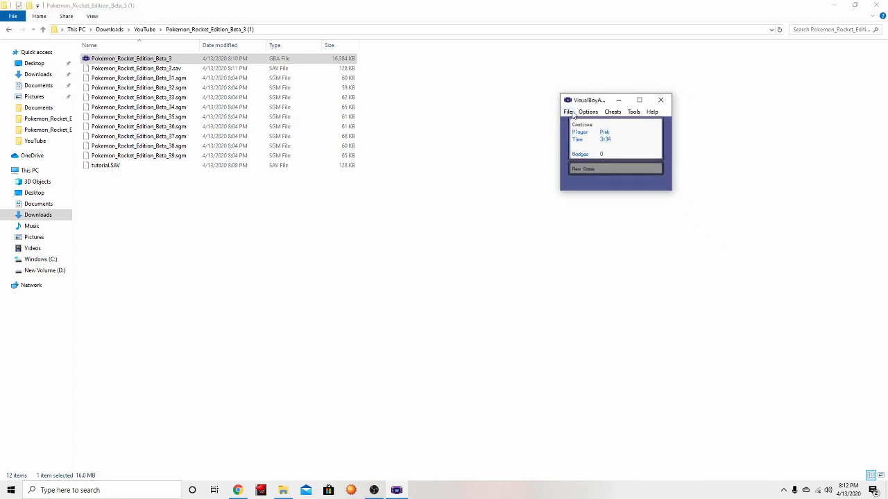
click(567, 112)
mouse_move(628, 228)
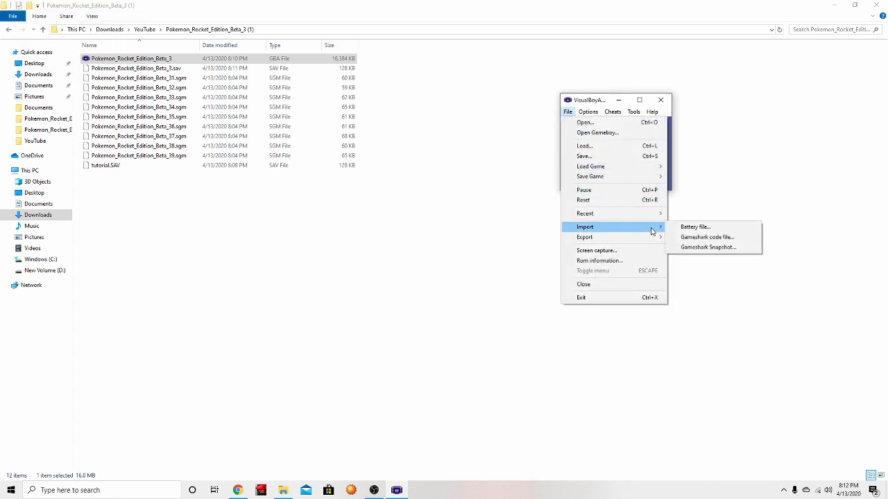
click(693, 227)
double_click(573, 102)
click(656, 165)
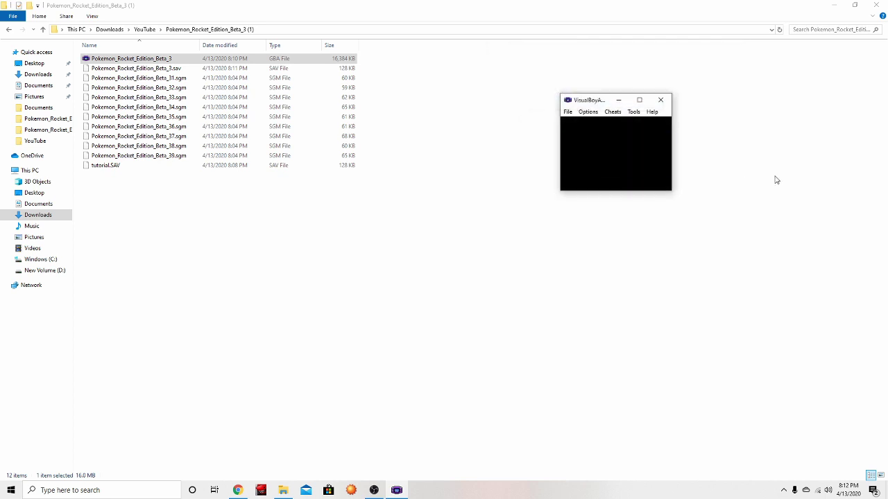
Step: Continue the newly imported save, then briefly open and close the in-game menu
key(Return)
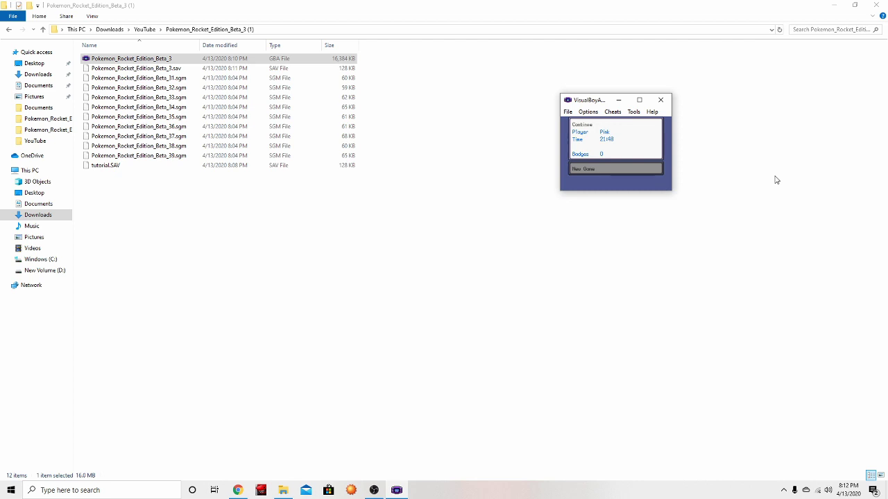
key(z)
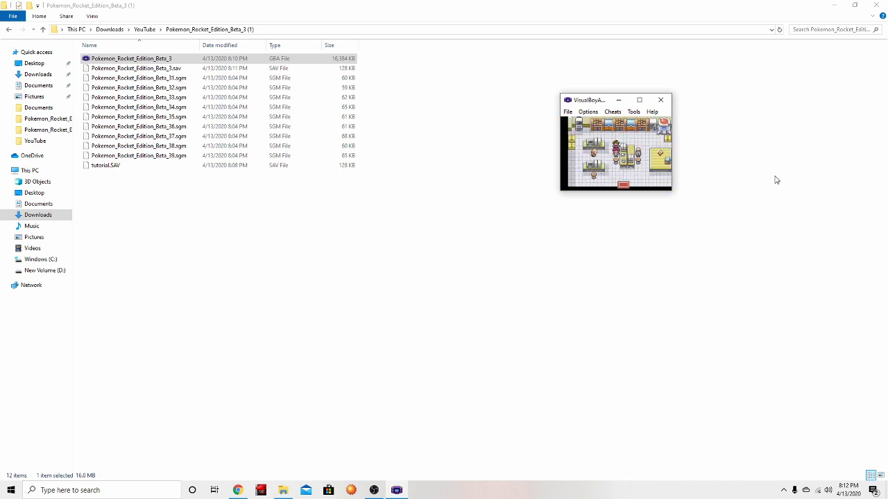
key(Return)
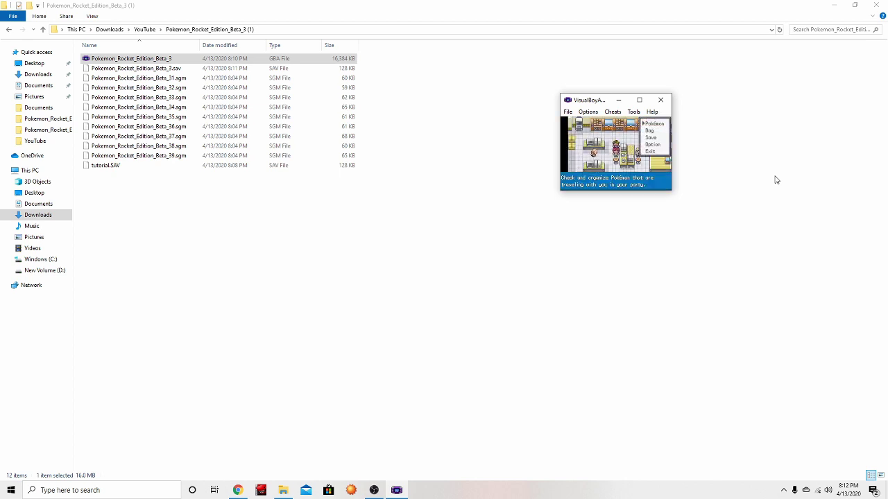
key(Down)
key(x)
Step: Walk the character around the lab table and advance the scientists' dialogue to test the transferred save
key(Right)
key(Right)
key(Right)
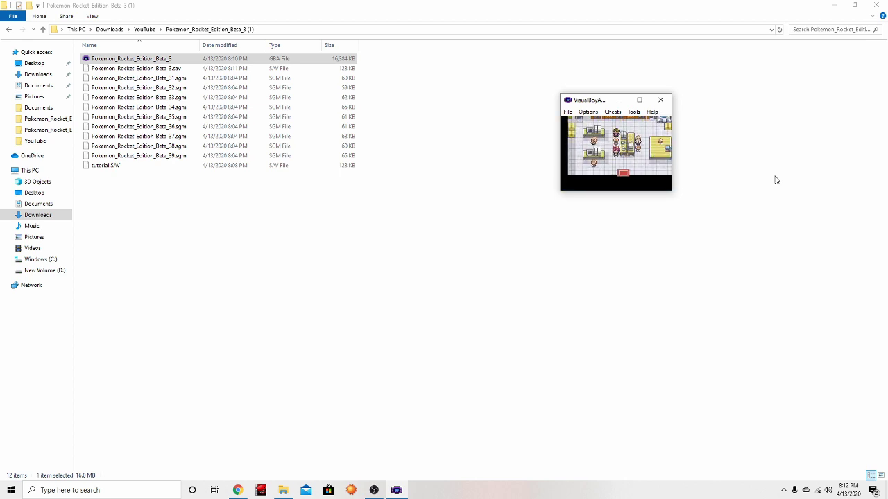
key(Down)
key(Up)
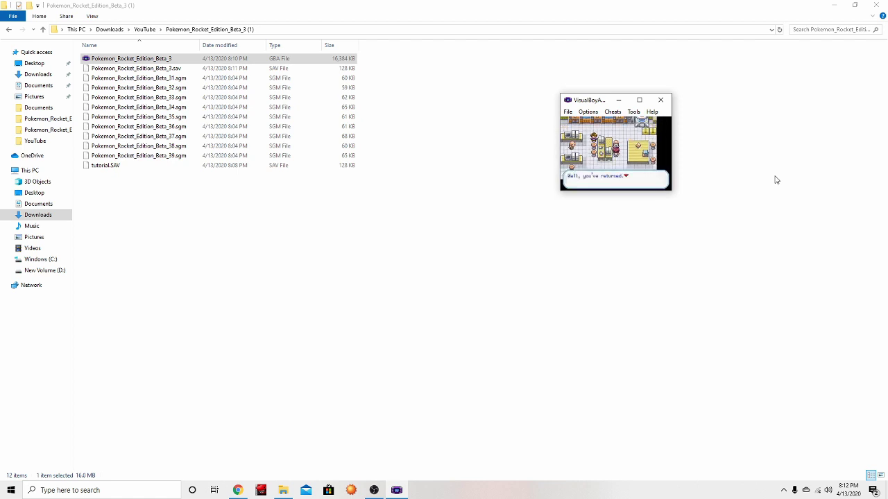
key(z)
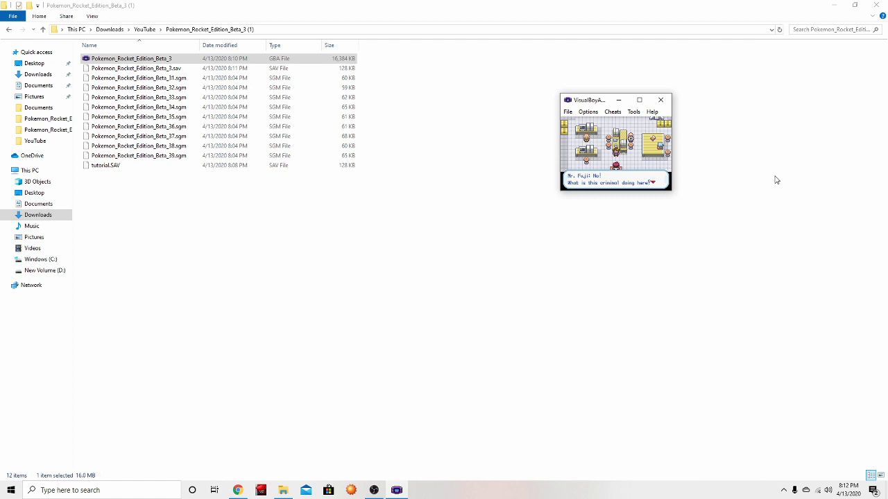
Step: Close the emulator and switch to the Rocket Edition download thread in Chrome
click(661, 99)
click(235, 490)
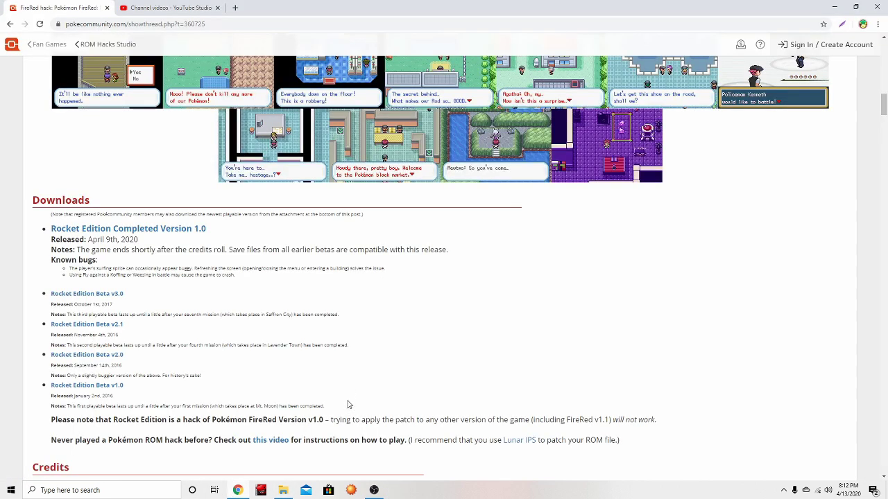